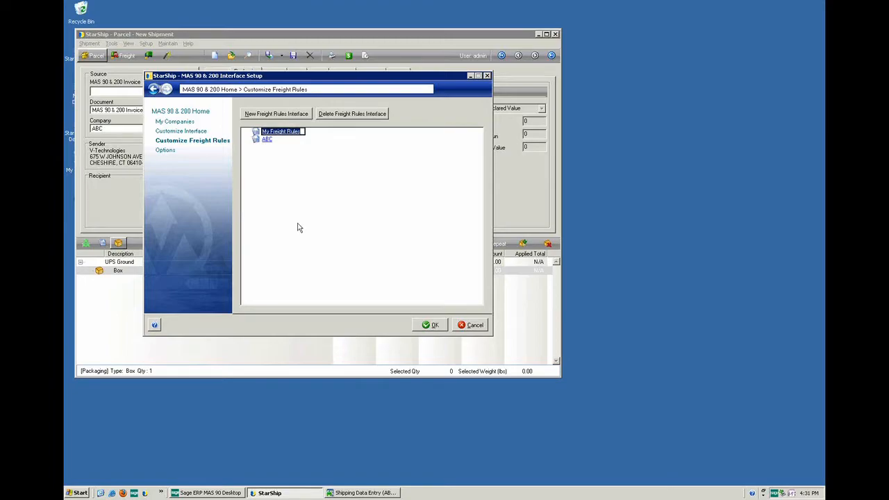
- Open My Freight Rules, choosing List Charges for prepaid shipments and "divided evenly amongst the packages" when package level charges are unavailable
left_click(258, 133)
double_click(288, 134)
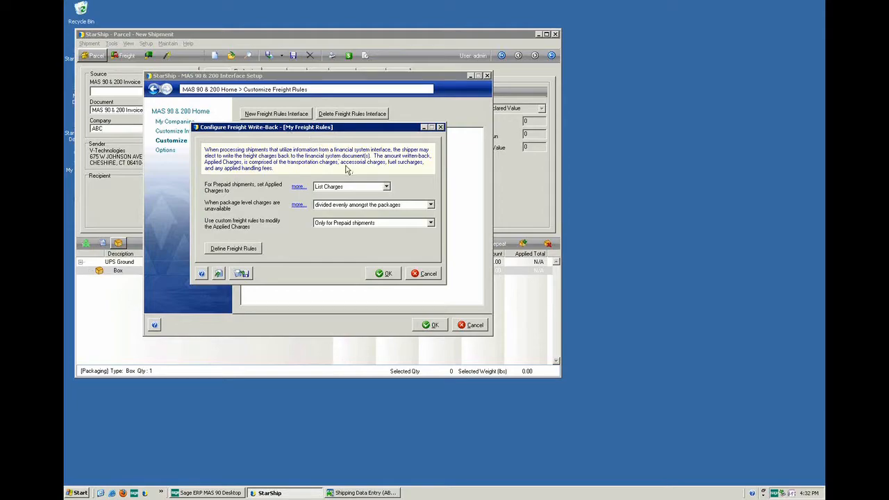
left_click(386, 187)
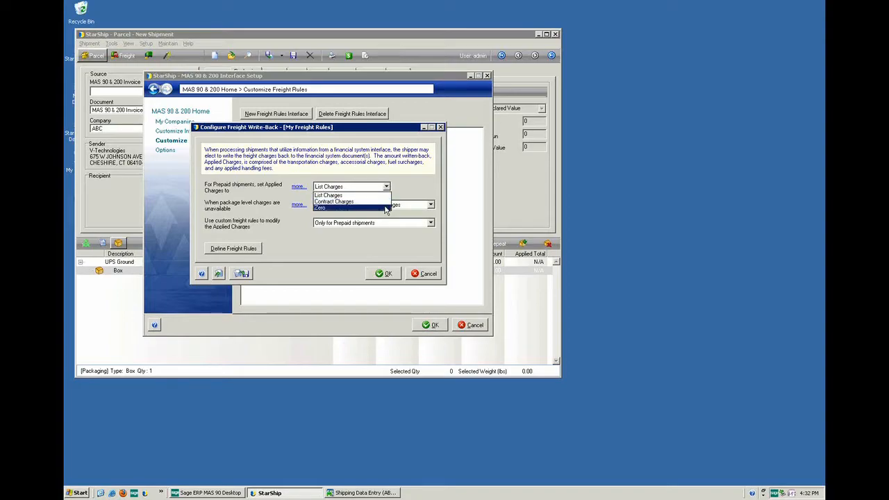
left_click(358, 195)
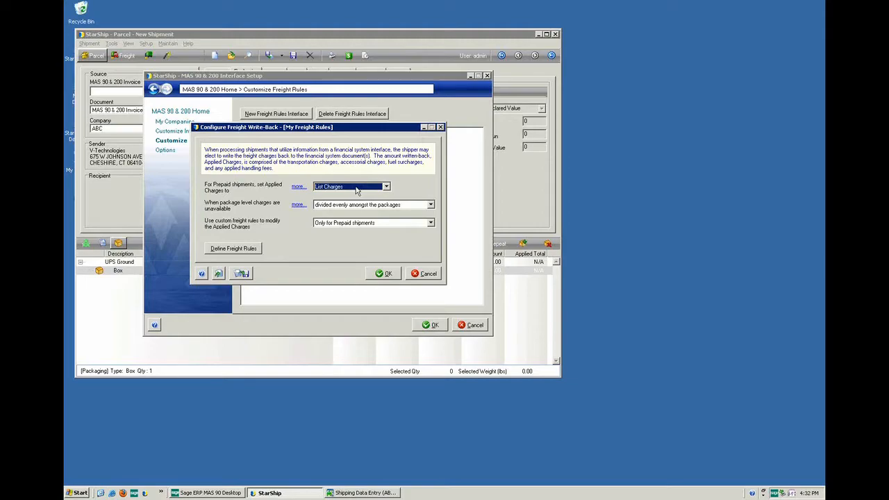
left_click(365, 205)
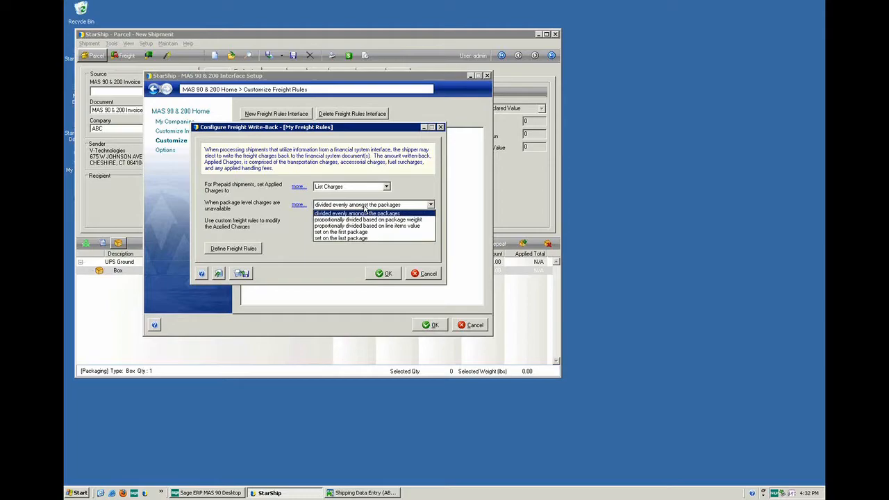
left_click(365, 209)
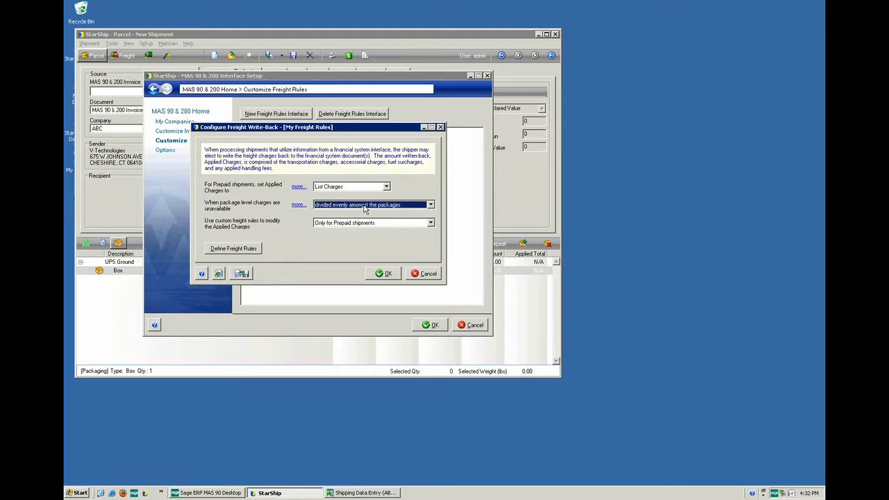
- Add a new freight rule of type Decrease that modifies the Shipment Total Applied Amount
left_click(239, 250)
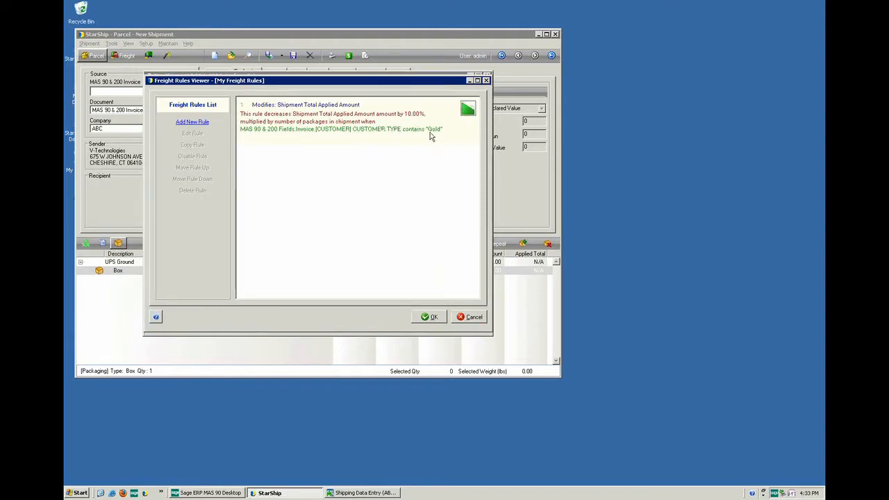
left_click(192, 123)
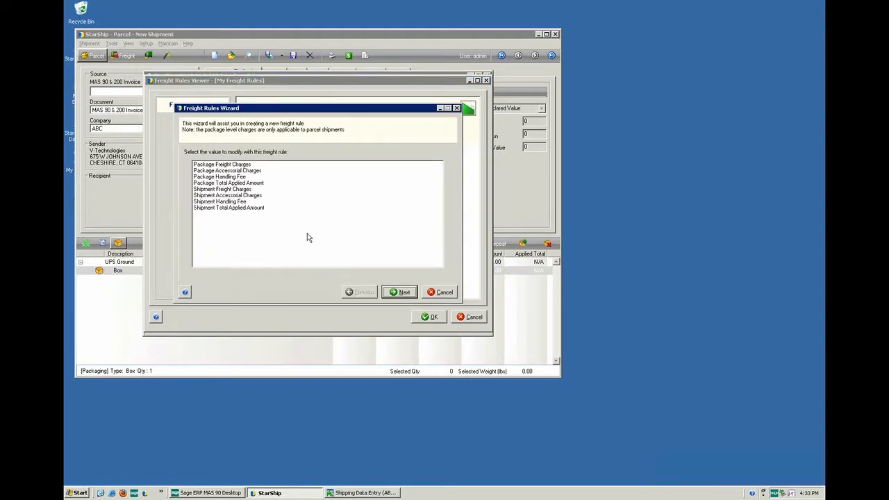
left_click(261, 209)
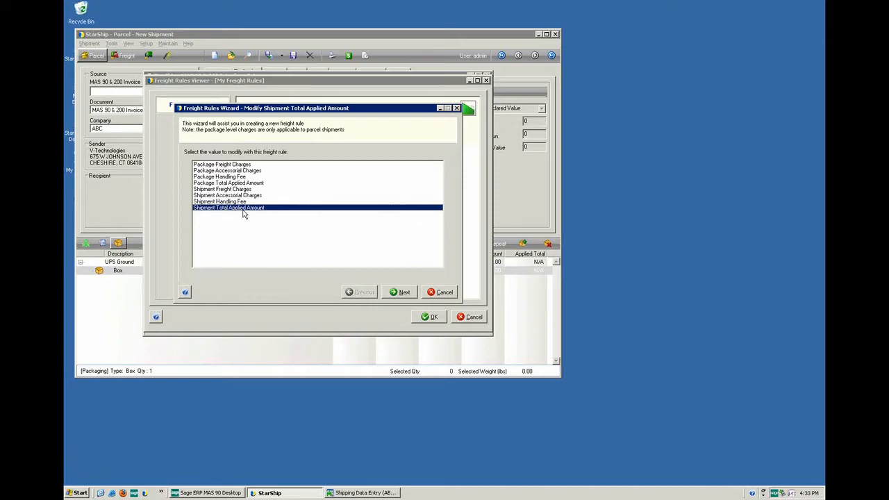
left_click(404, 292)
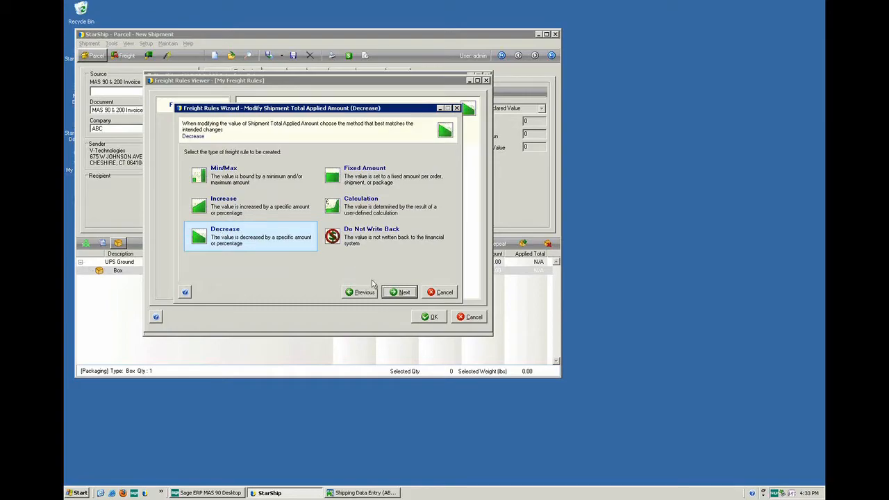
left_click(401, 291)
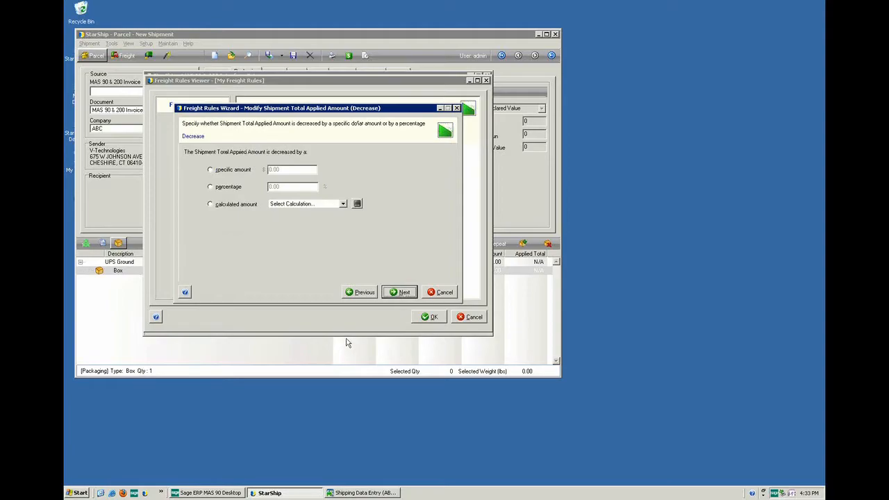
- Set the decrease to 15 percent without minimum or maximum limits, multiplied by the number of packages in shipment
left_click(243, 190)
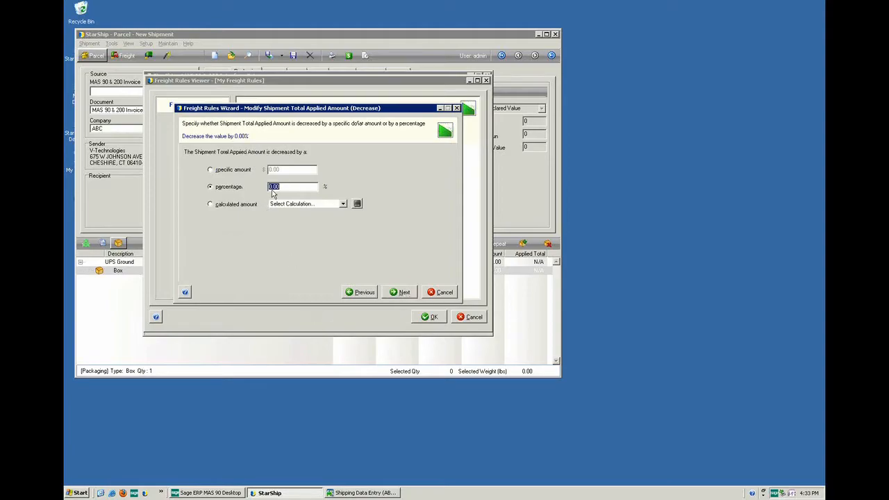
left_click(271, 187)
type("15")
left_click(401, 292)
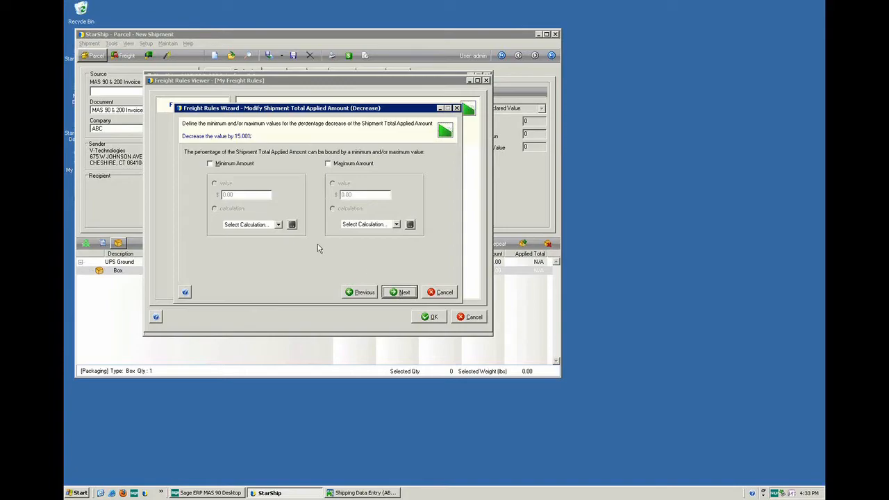
left_click(394, 294)
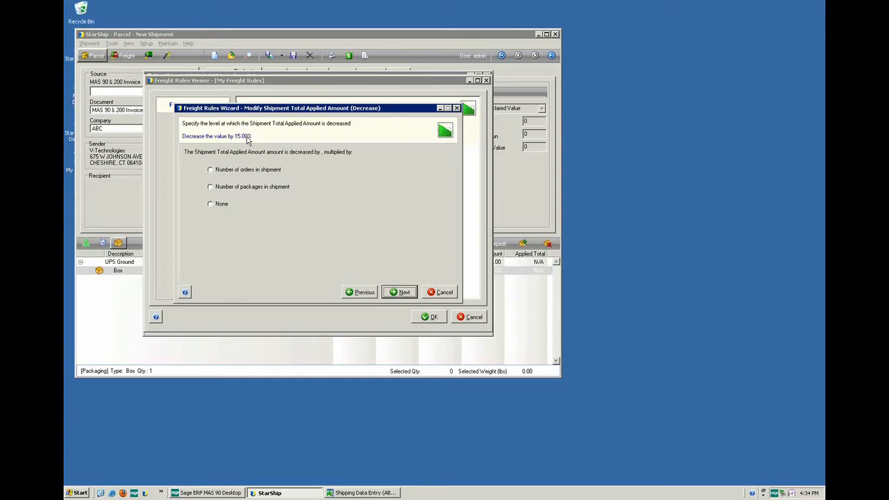
left_click(219, 190)
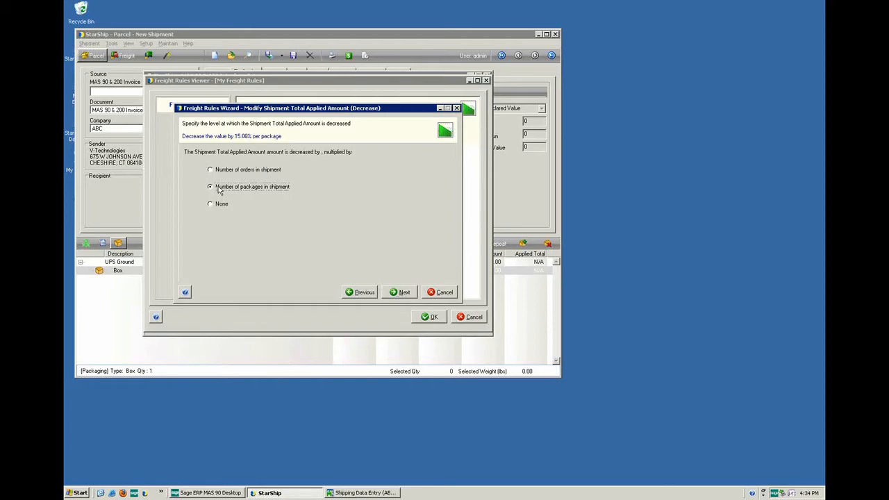
left_click(405, 292)
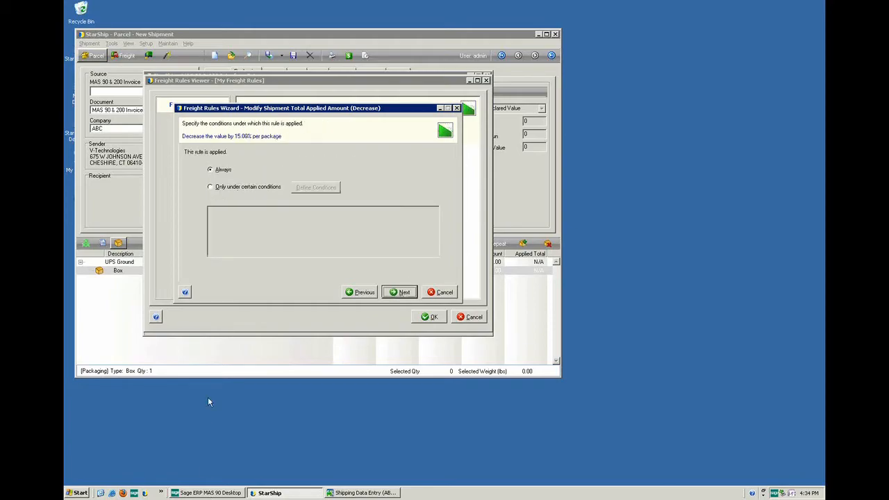
- Apply the rule only under certain conditions, using the MAS 90 & 200 invoice field [CUSTOMER] CUSTOMER TYPE as the first operand
left_click(224, 187)
left_click(314, 187)
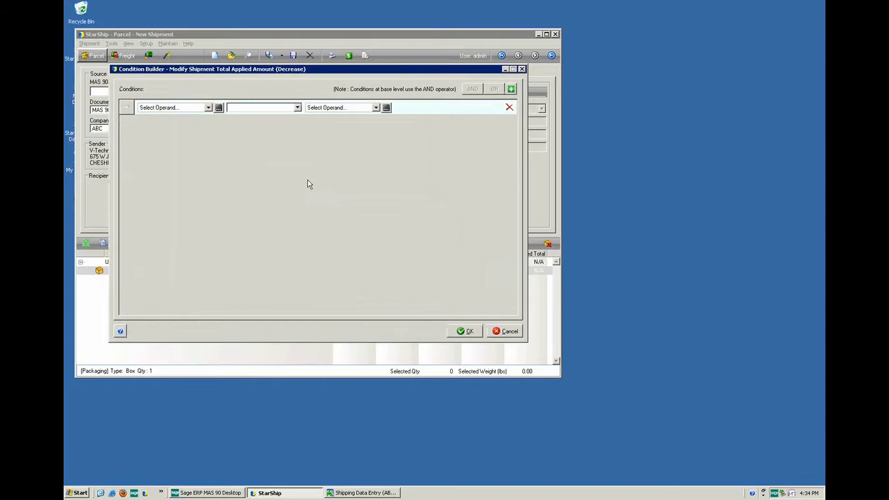
left_click(209, 109)
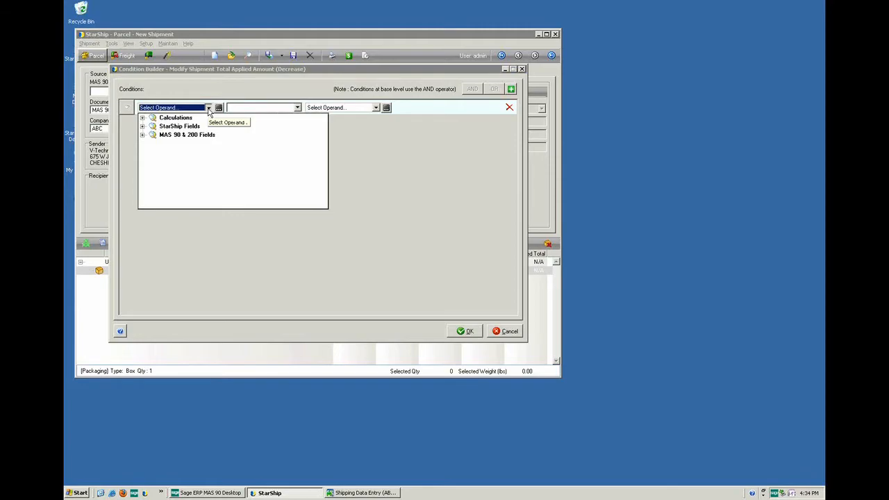
left_click(142, 136)
left_click(151, 143)
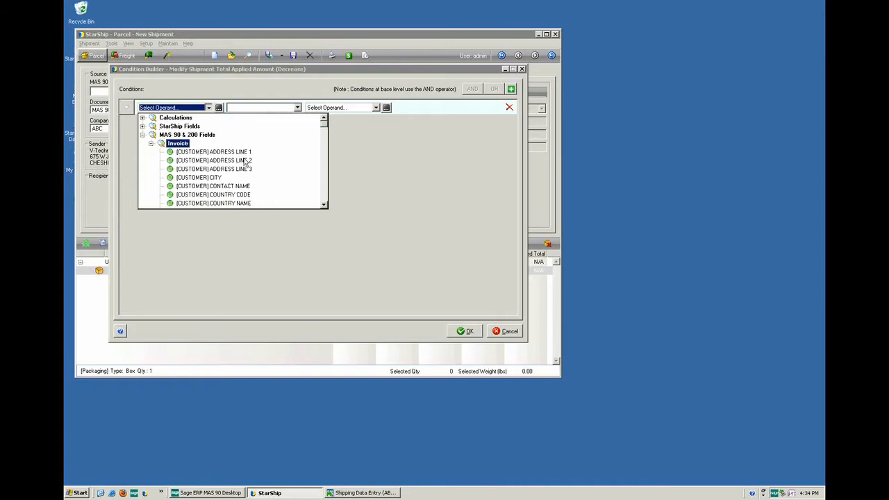
left_click(325, 184)
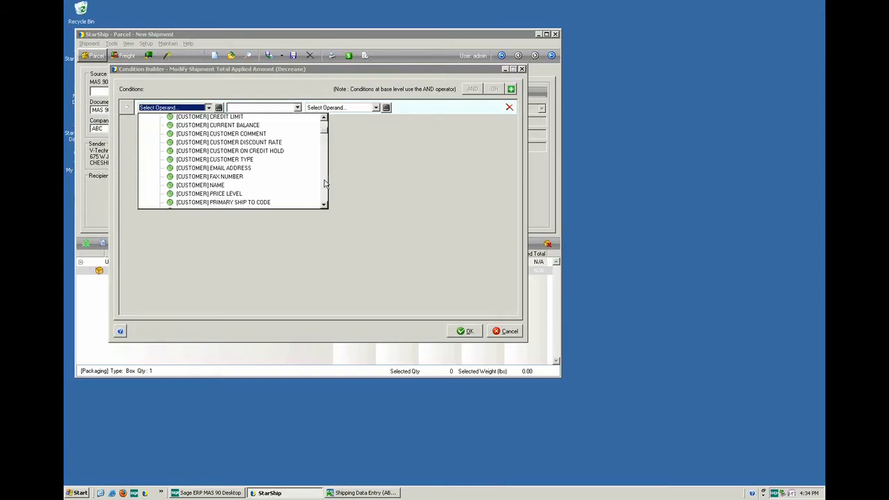
left_click(325, 183)
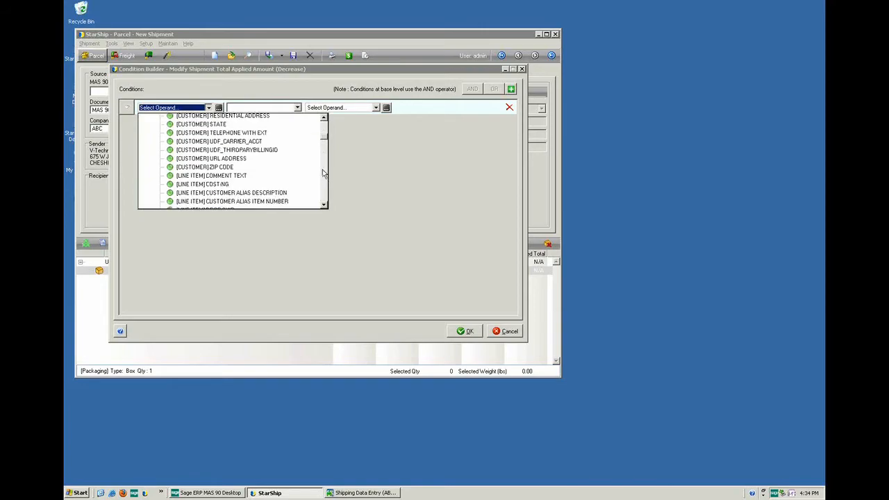
left_click_drag(325, 138, 325, 136)
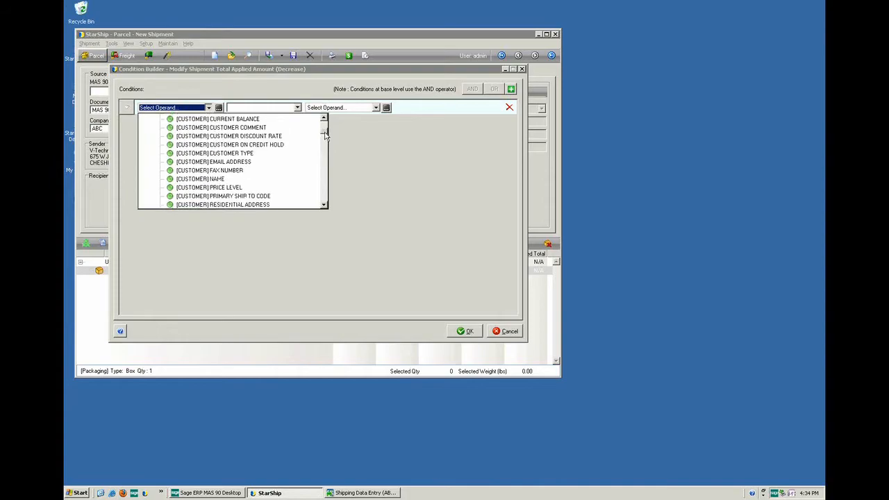
left_click(219, 153)
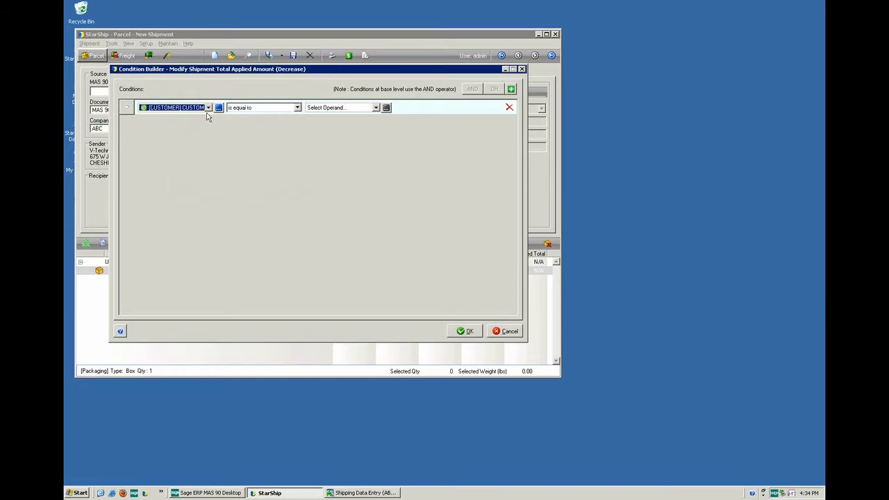
- Complete the condition with the operator "contains" and the constant value "Platinum", and accept it
left_click(275, 109)
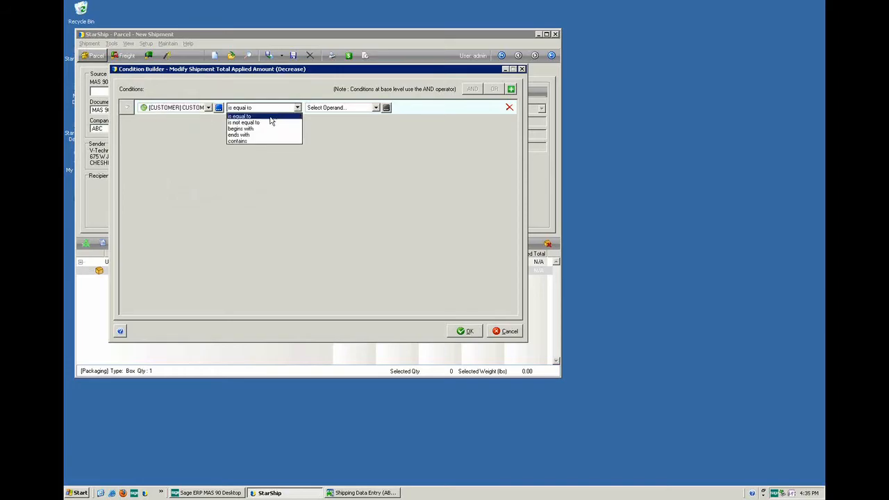
left_click(266, 142)
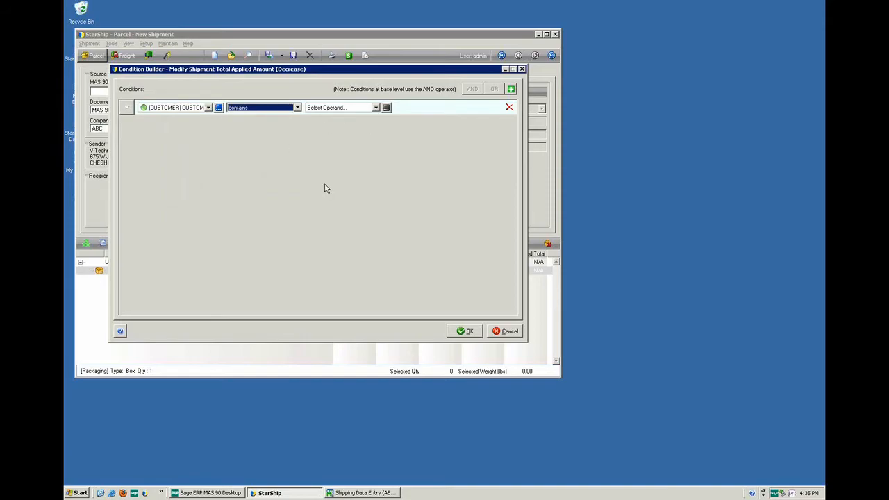
left_click(374, 108)
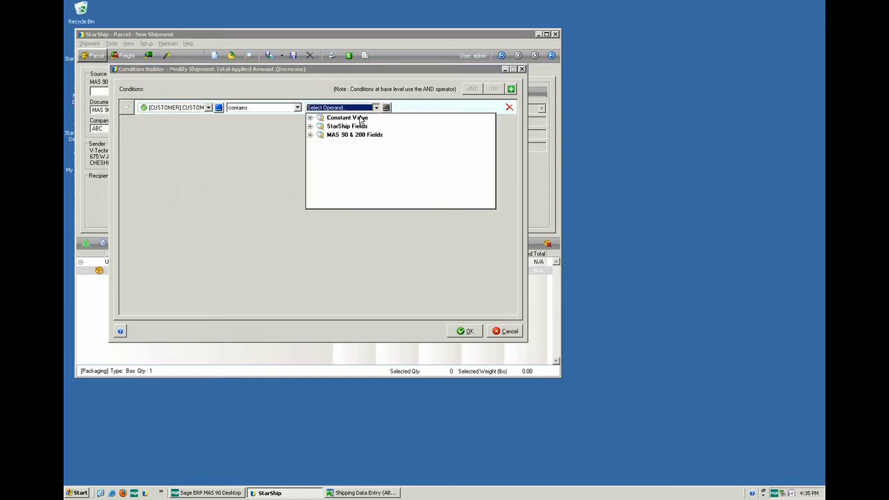
double_click(361, 118)
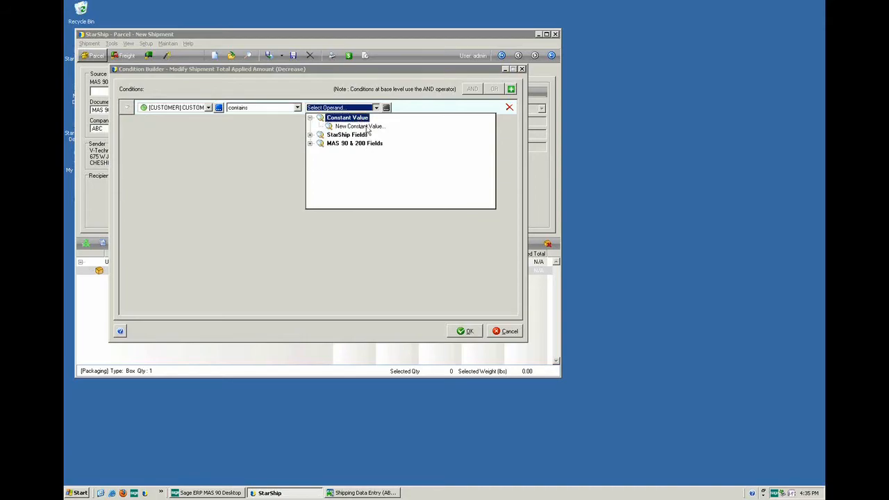
left_click(367, 127)
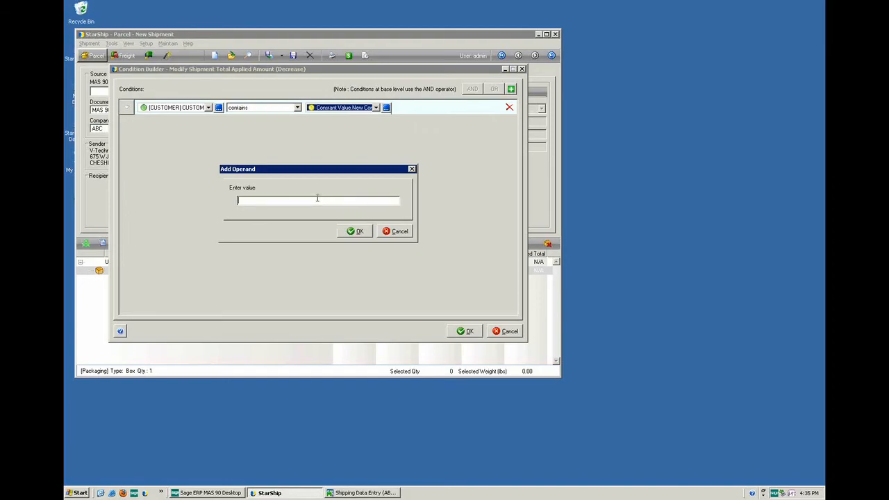
type("Platinum")
left_click(354, 230)
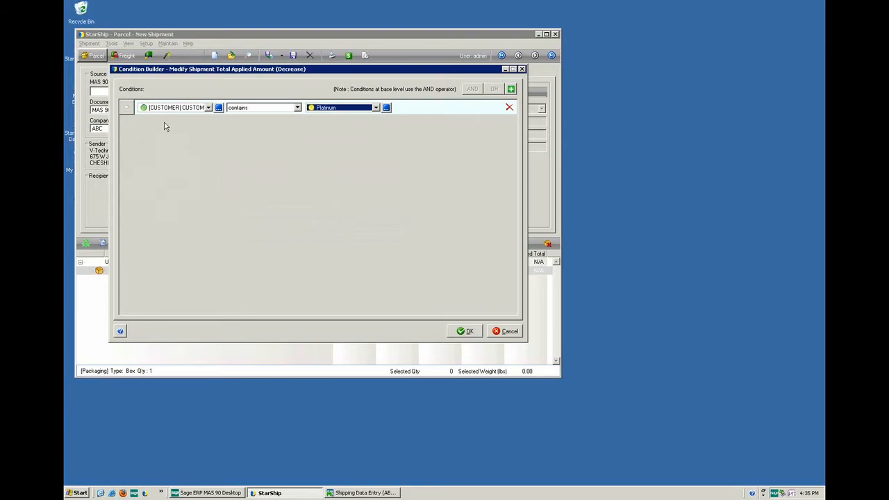
left_click(465, 331)
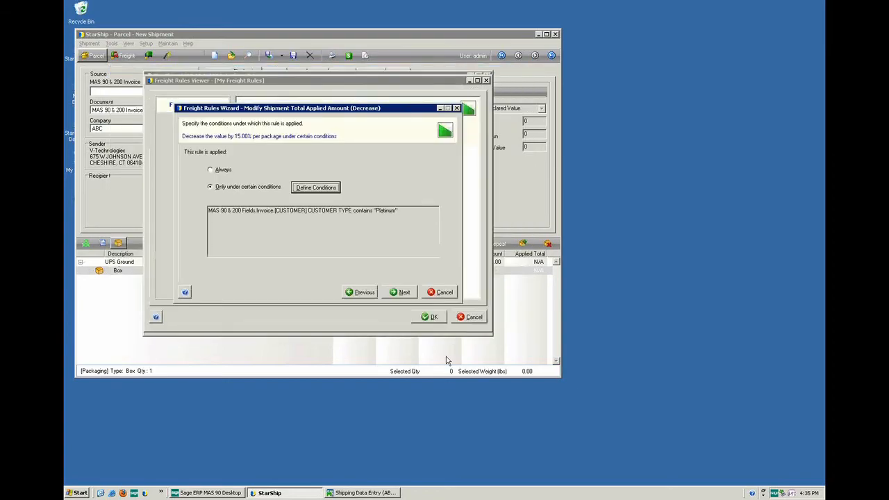
- Finish the Platinum freight rule and save the rules list and the freight write-back configuration
left_click(396, 297)
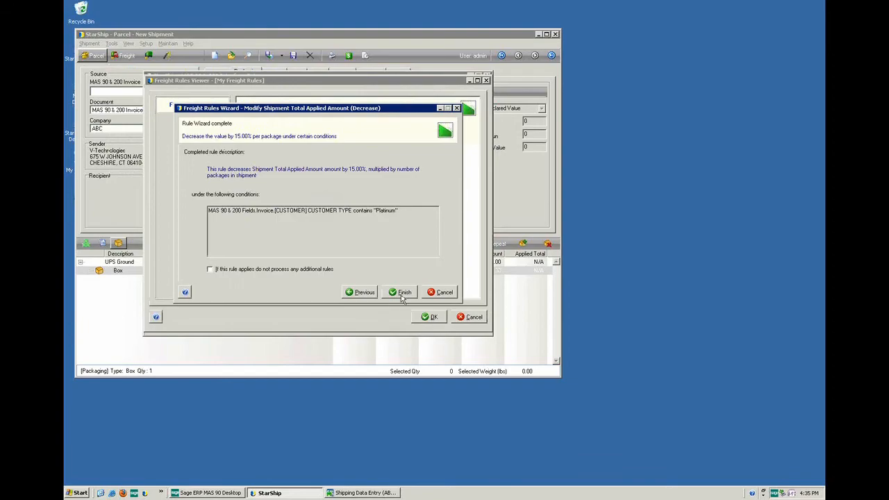
left_click(401, 295)
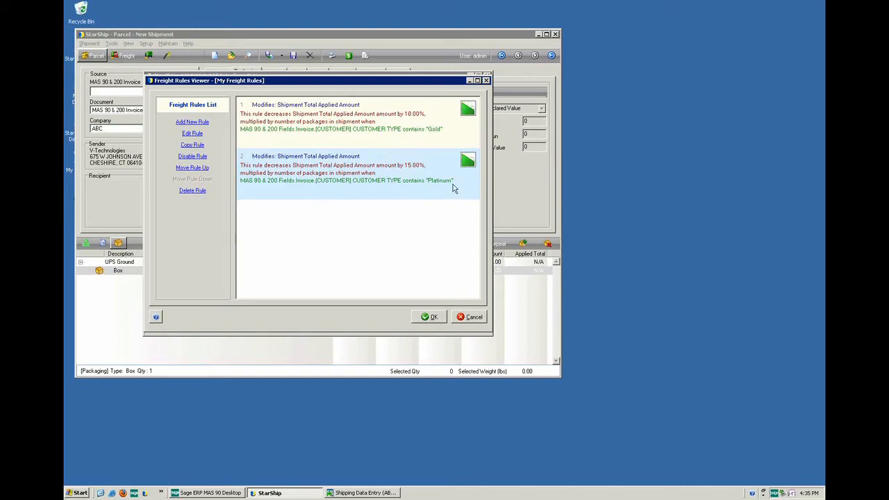
left_click(431, 317)
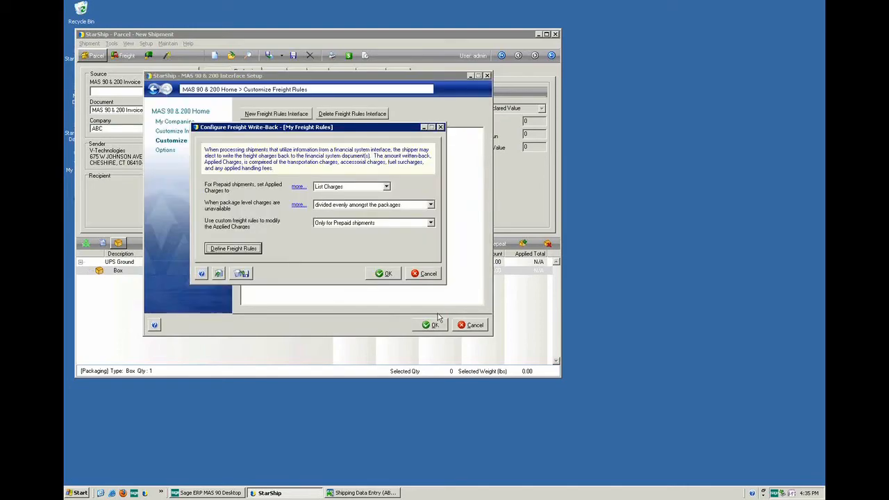
left_click(390, 275)
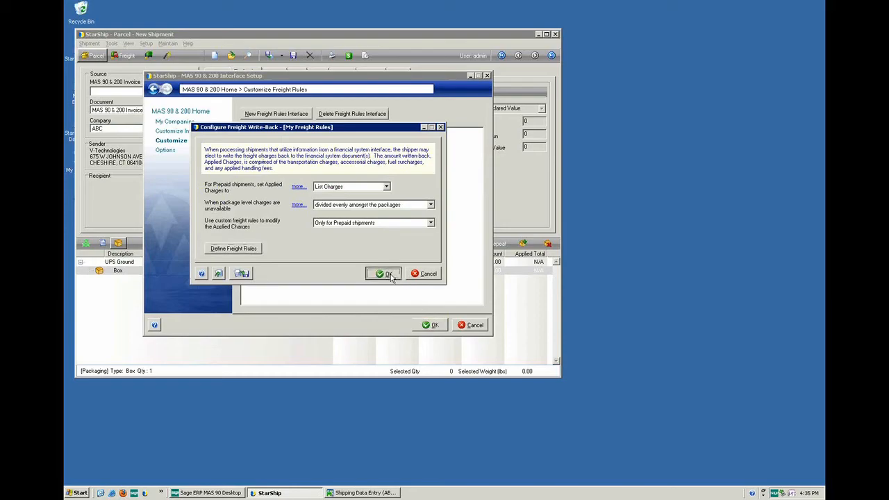